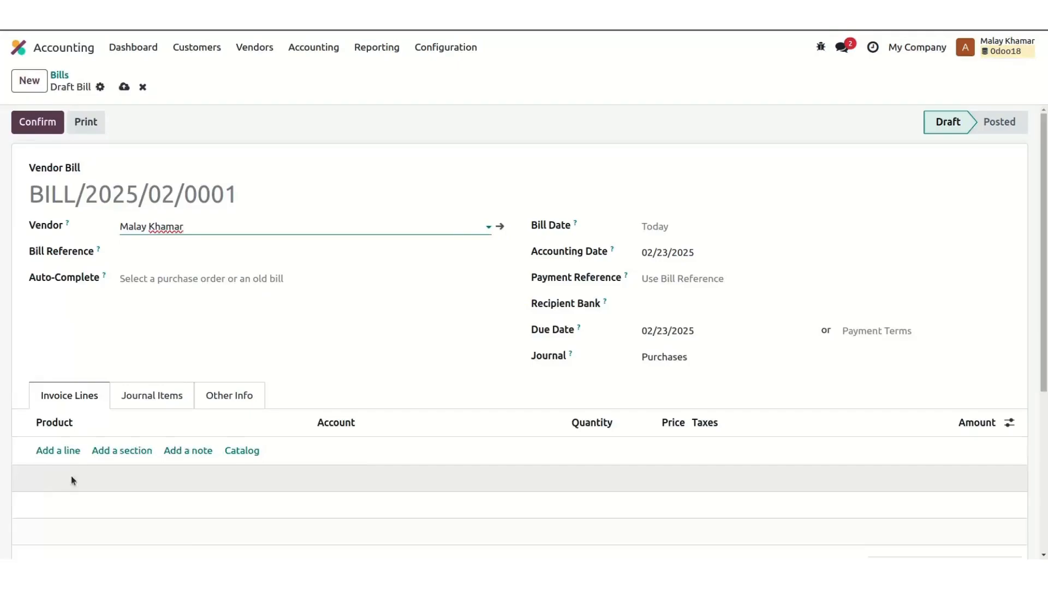
Add a Services line priced at 1,000 without taxes to the vendor bill and save the draft.
{"action": "left_click", "coordinate": [58, 449]}
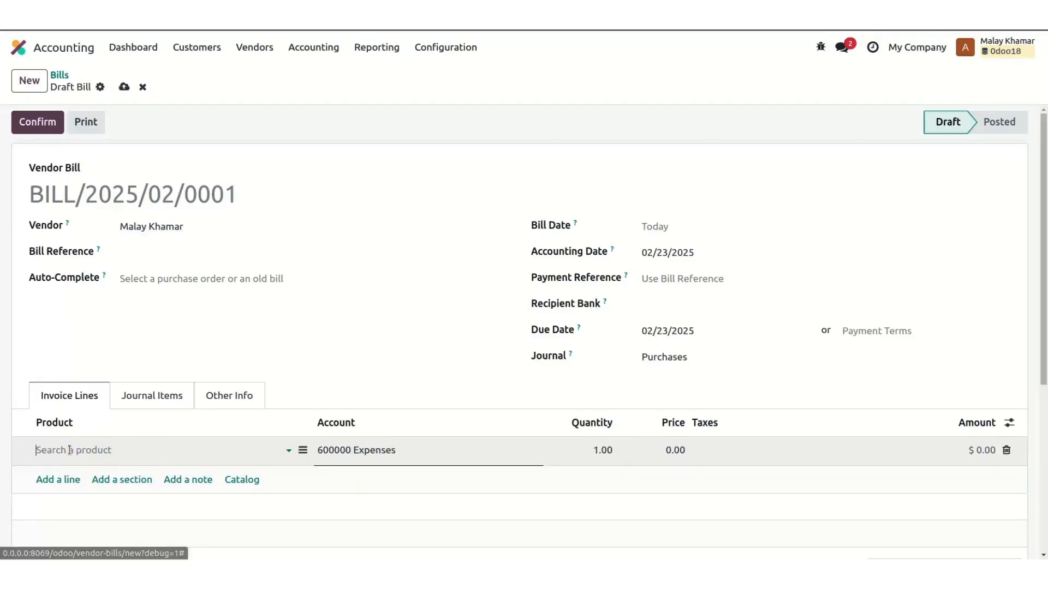
{"action": "left_click", "coordinate": [71, 450]}
{"action": "left_click", "coordinate": [87, 473]}
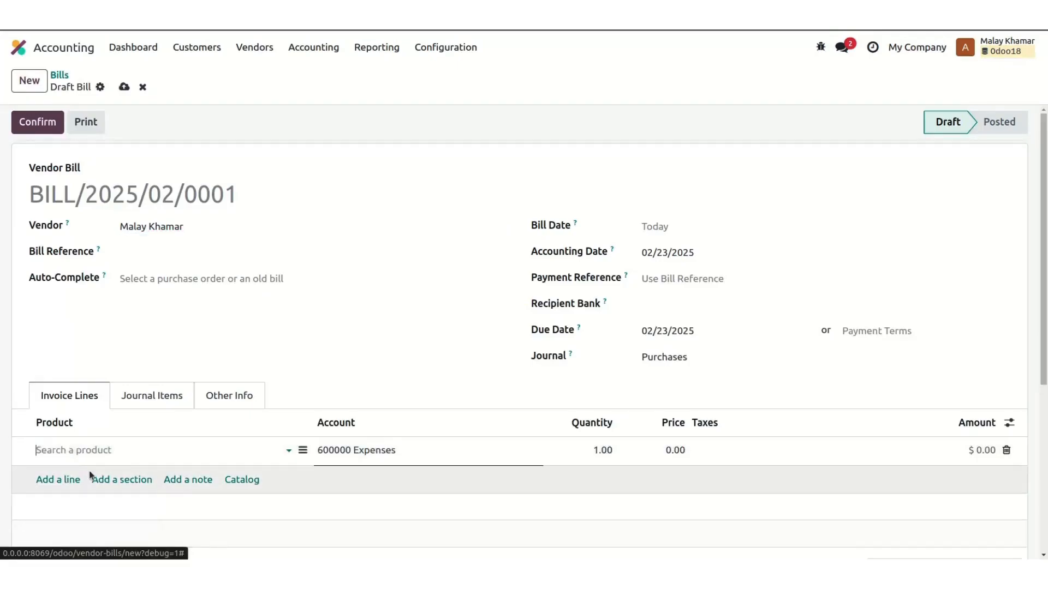
{"action": "key", "text": "Tab"}
{"action": "key", "text": "Tab"}
{"action": "type", "text": "1"}
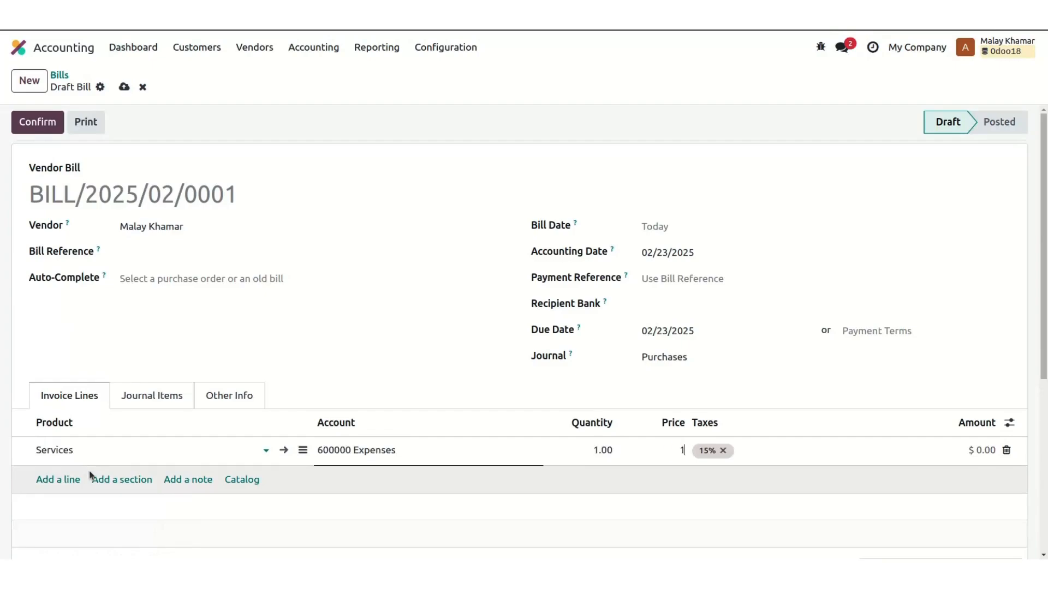
{"action": "type", "text": ",000"}
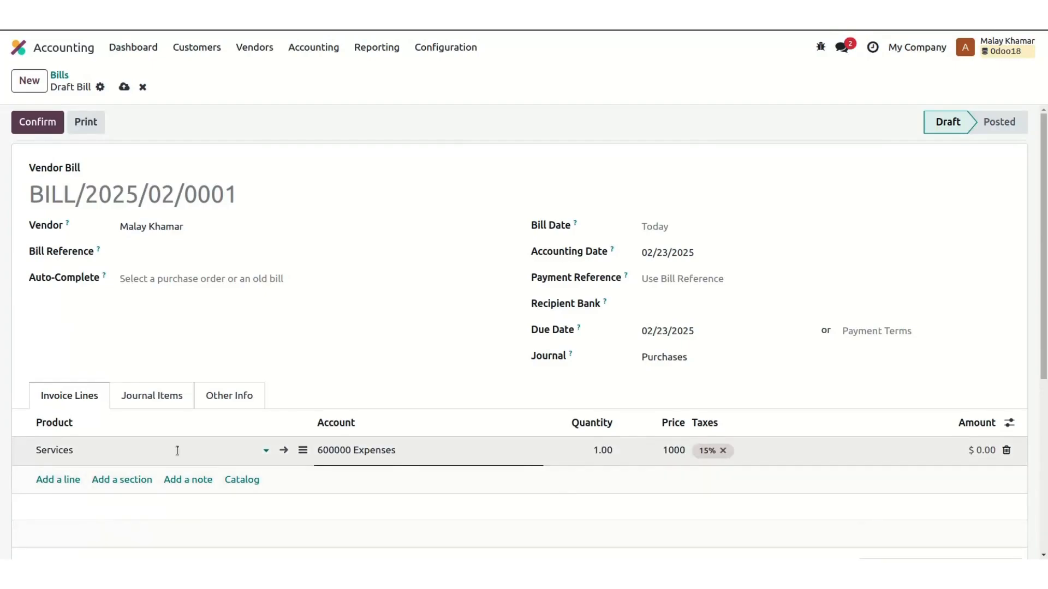
{"action": "key", "text": "BackSpace"}
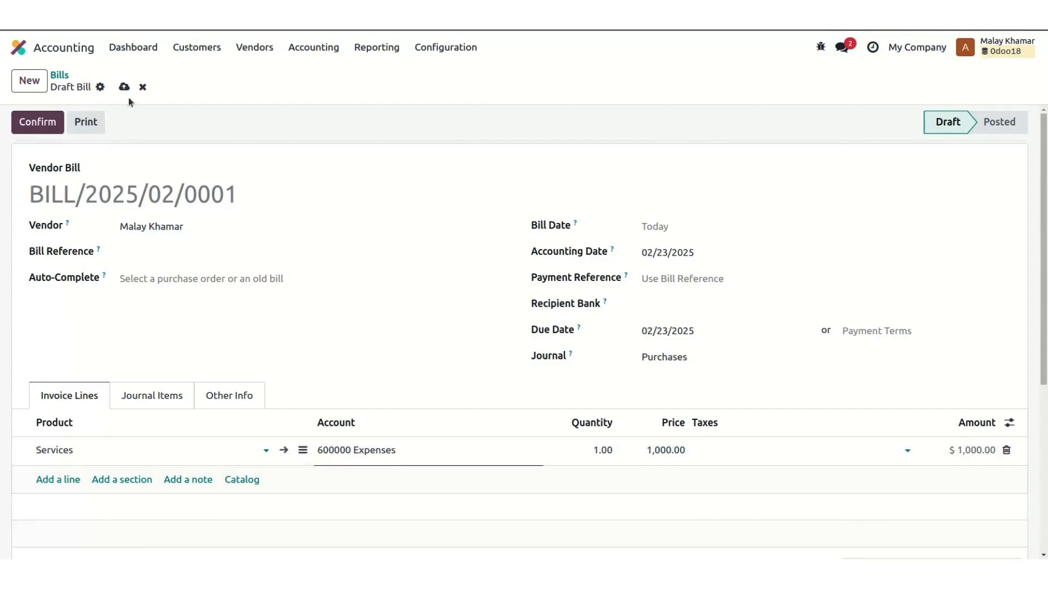
{"action": "left_click", "coordinate": [122, 83]}
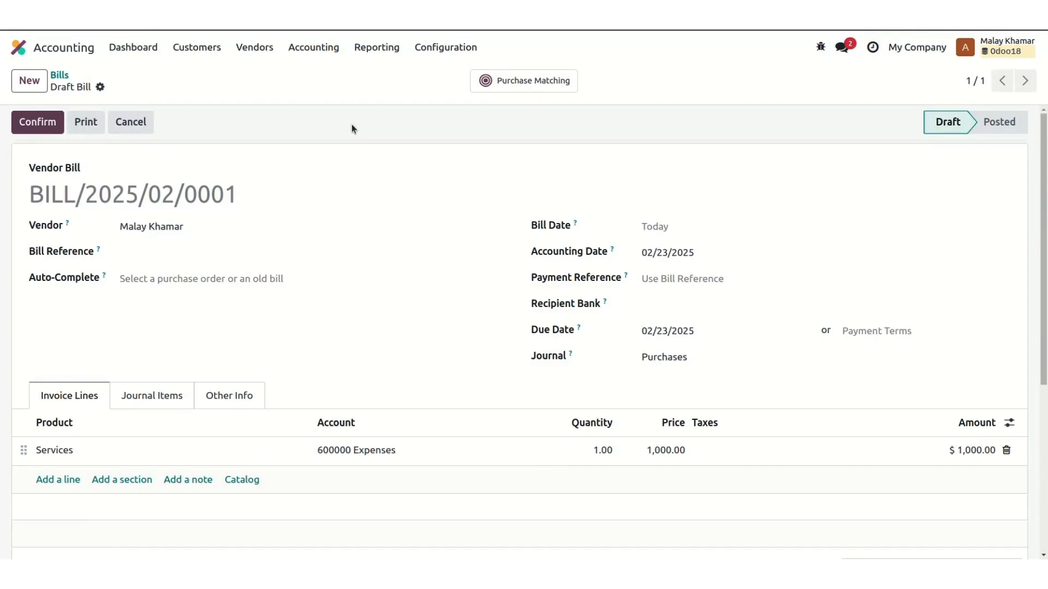
Check the draft bill's totals and create a manual payment for it through the Bank journal.
{"action": "scroll", "coordinate": [713, 334], "scroll_direction": "down", "scroll_amount": 5}
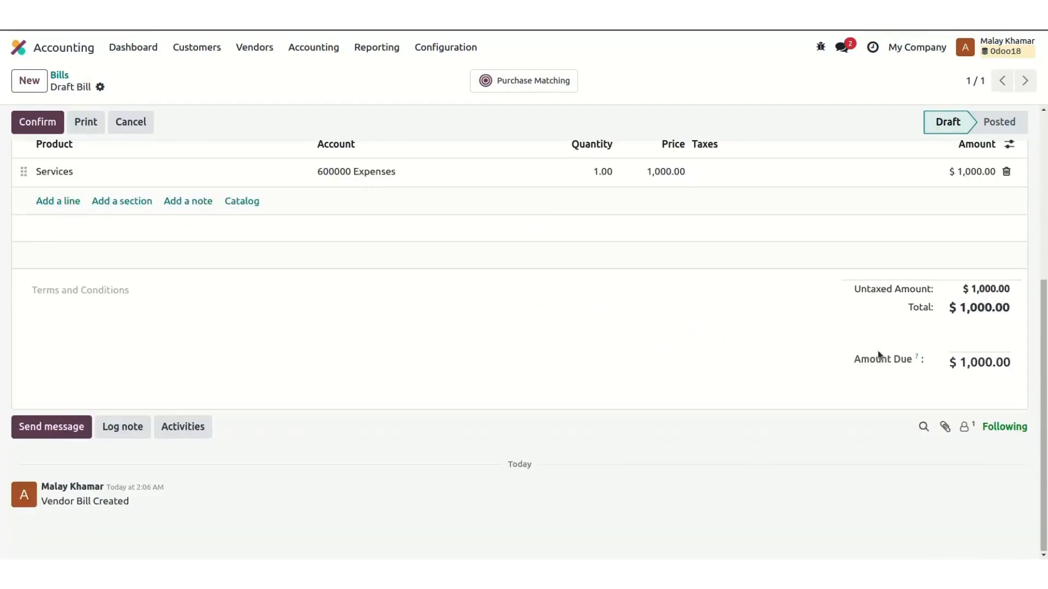
{"action": "scroll", "coordinate": [537, 329], "scroll_direction": "up", "scroll_amount": 5}
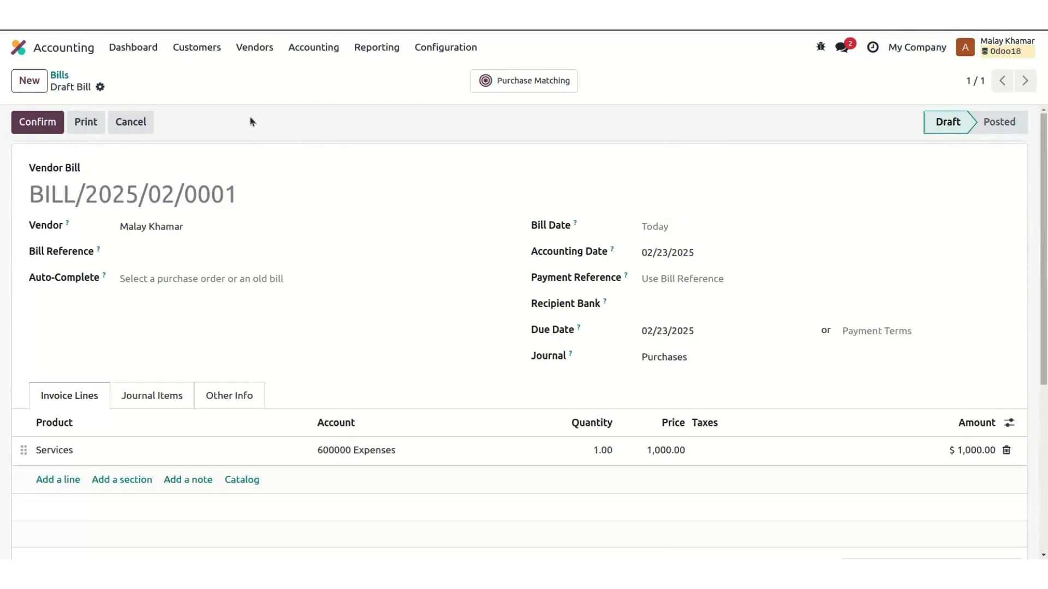
{"action": "left_click", "coordinate": [100, 87]}
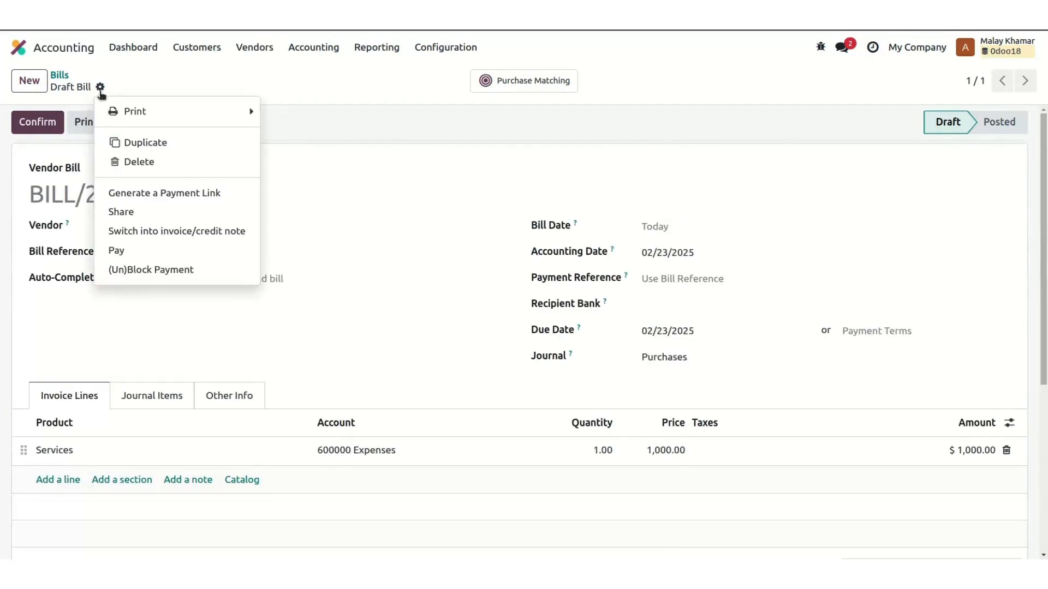
{"action": "left_click", "coordinate": [157, 255]}
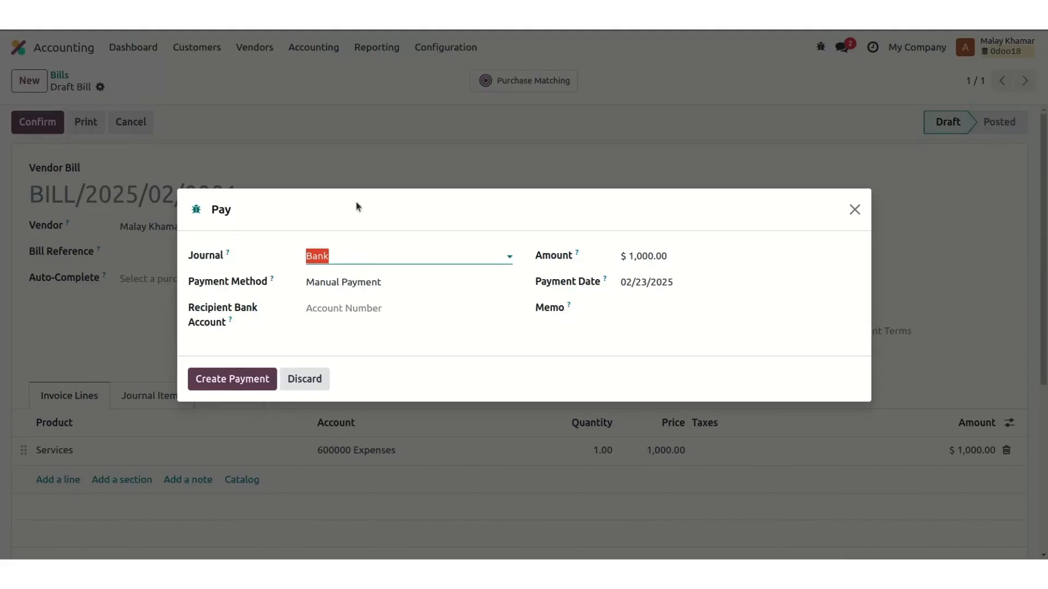
{"action": "left_click", "coordinate": [221, 377]}
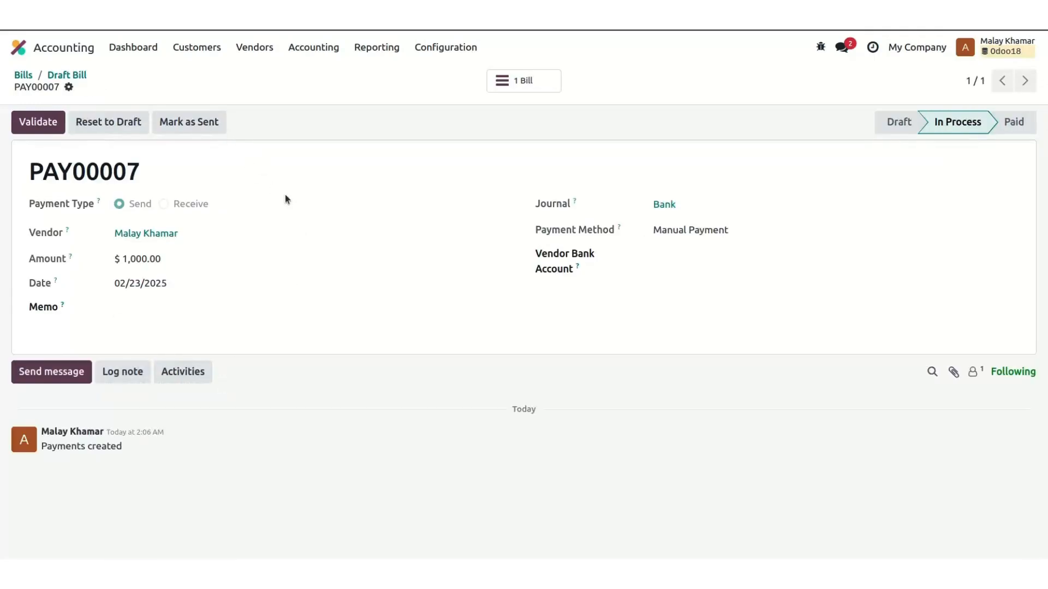
Return from the payment to the draft bill and review its amount due.
{"action": "left_click", "coordinate": [80, 74]}
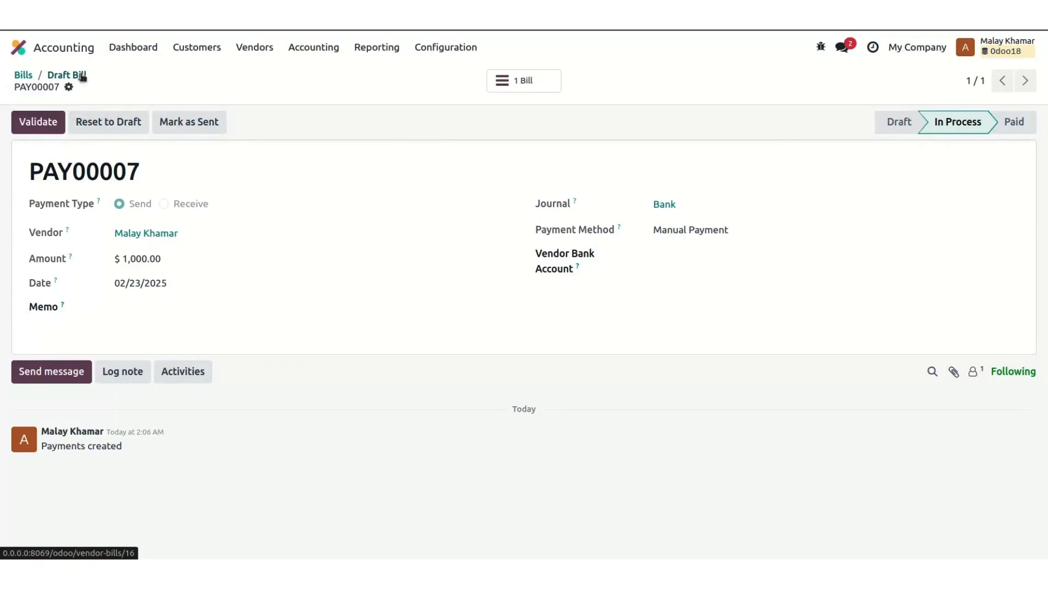
{"action": "scroll", "coordinate": [361, 261], "scroll_direction": "down", "scroll_amount": 2}
{"action": "scroll", "coordinate": [361, 261], "scroll_direction": "down", "scroll_amount": 3}
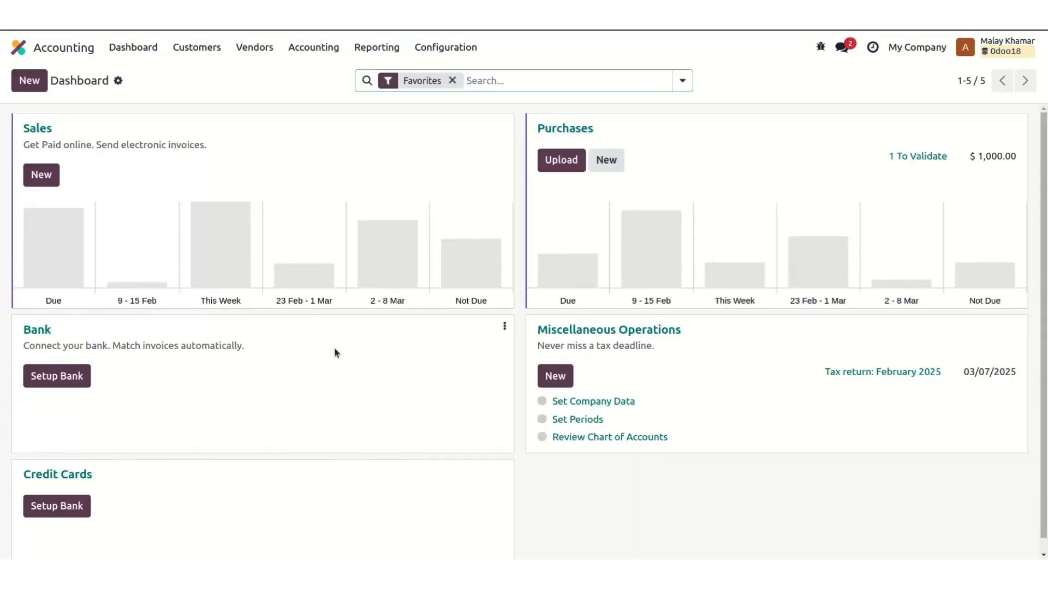
Start a new transaction in the Bank journal with the label "Purchasing services".
{"action": "left_click", "coordinate": [505, 326]}
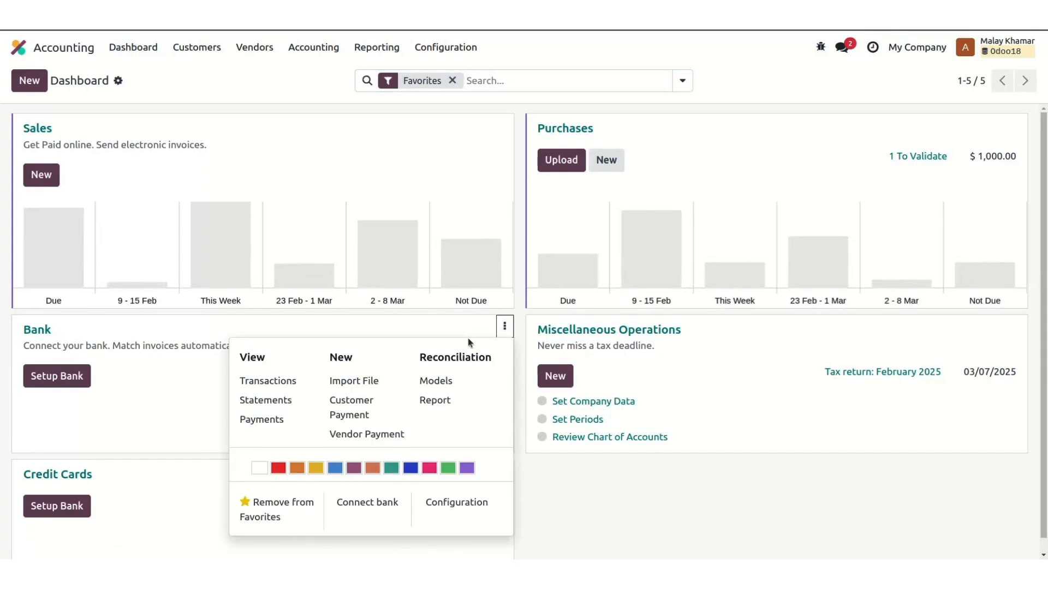
{"action": "left_click", "coordinate": [285, 379]}
{"action": "left_click", "coordinate": [30, 81]}
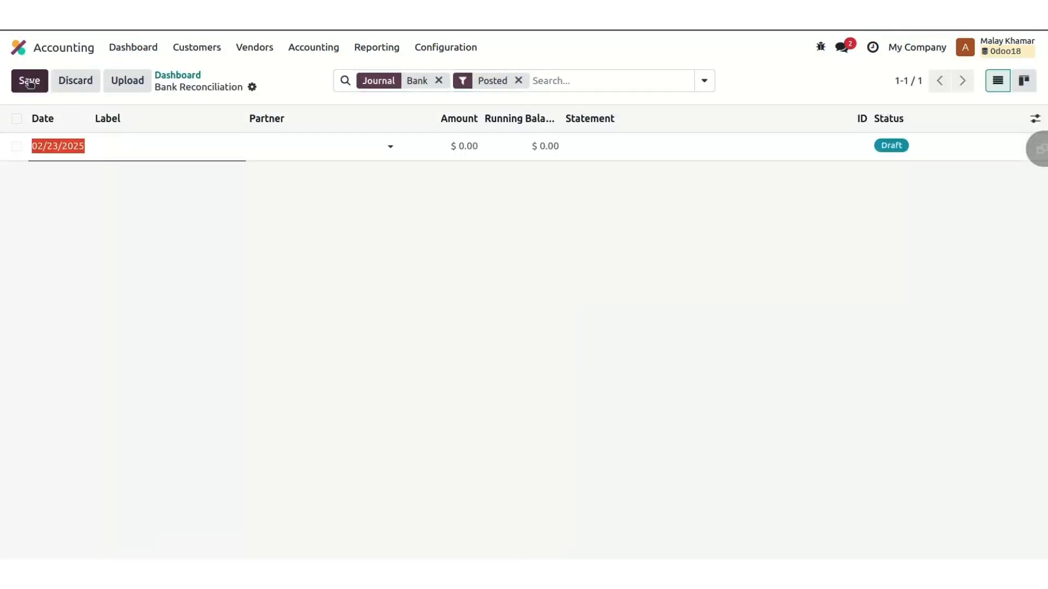
{"action": "key", "text": "Tab"}
{"action": "type", "text": "P"}
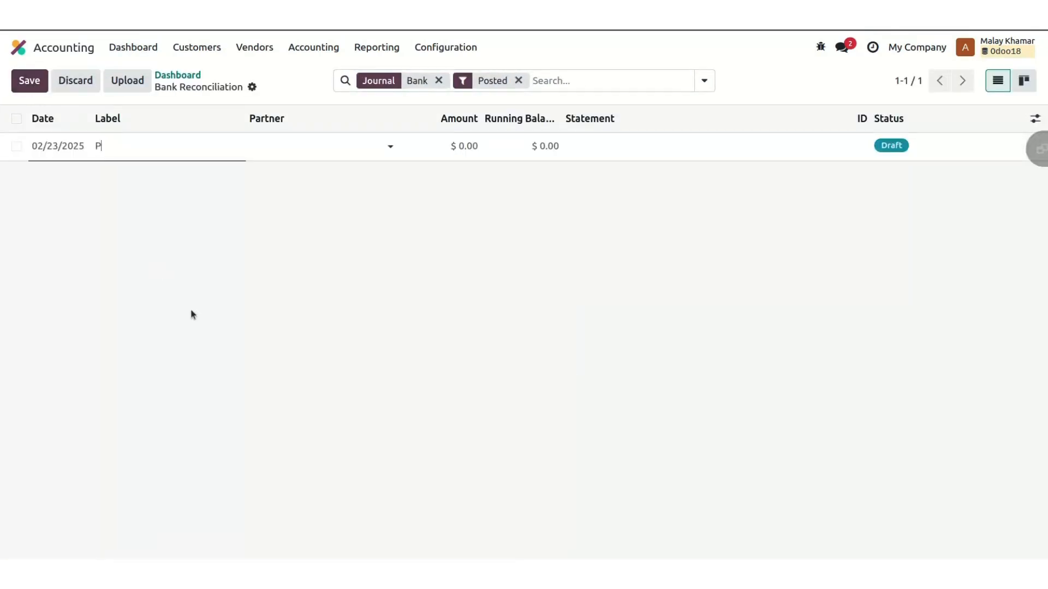
{"action": "type", "text": "urchasing serv"}
{"action": "key", "text": "BackSpace"}
{"action": "type", "text": "serv"}
{"action": "type", "text": "ices"}
Set the bank transaction's partner to the bill's vendor and its amount to -1000, and save it.
{"action": "type", "text": "mal"}
{"action": "key", "text": "Tab"}
{"action": "key", "text": "BackSpace"}
{"action": "type", "text": "-1999"}
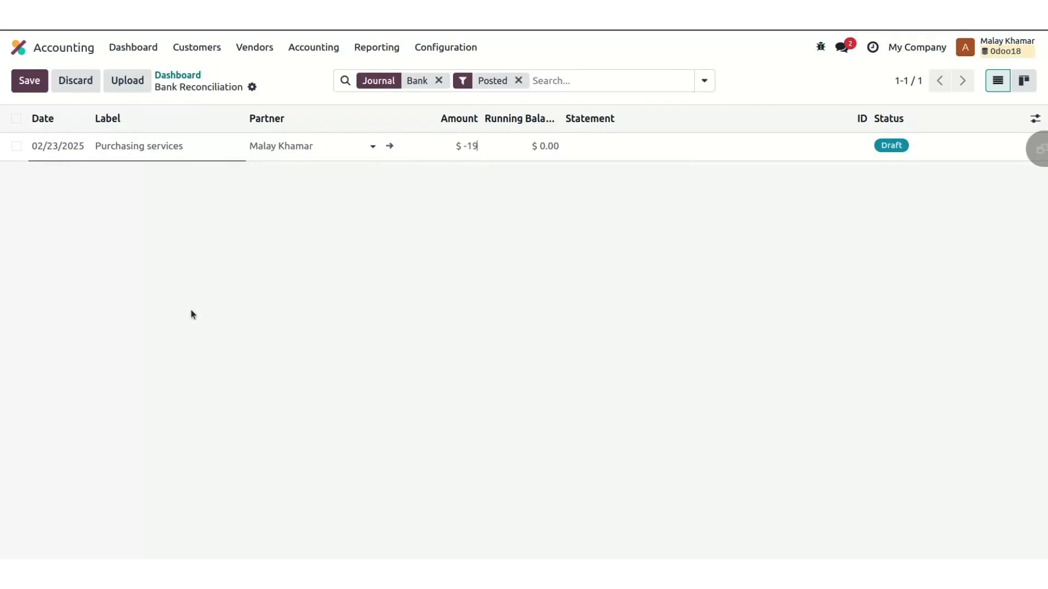
{"action": "key", "text": "BackSpace"}
{"action": "key", "text": "BackSpace"}
{"action": "key", "text": "BackSpace"}
{"action": "type", "text": "000"}
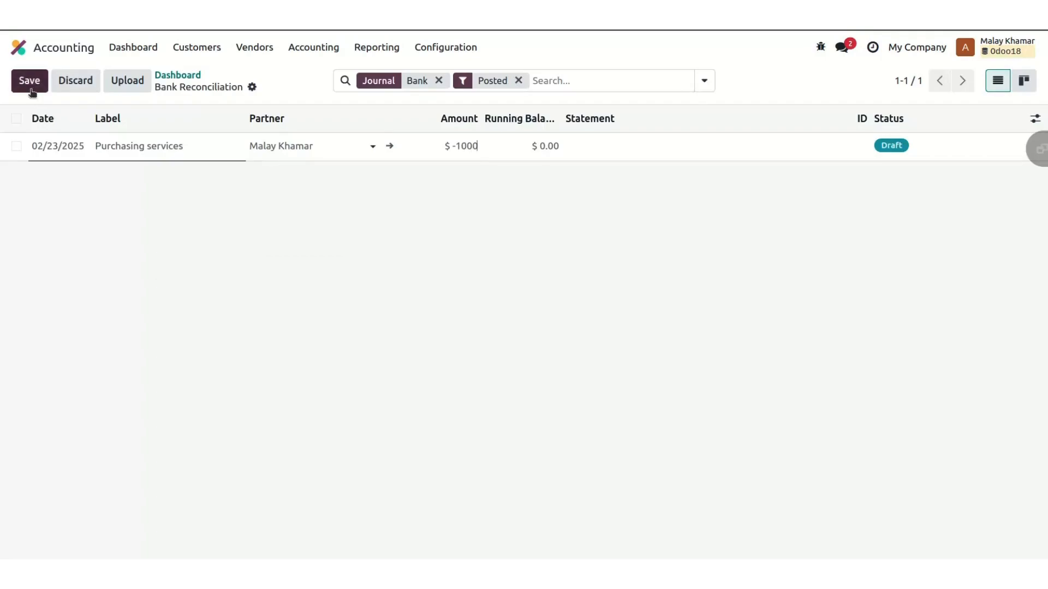
{"action": "left_click", "coordinate": [29, 81]}
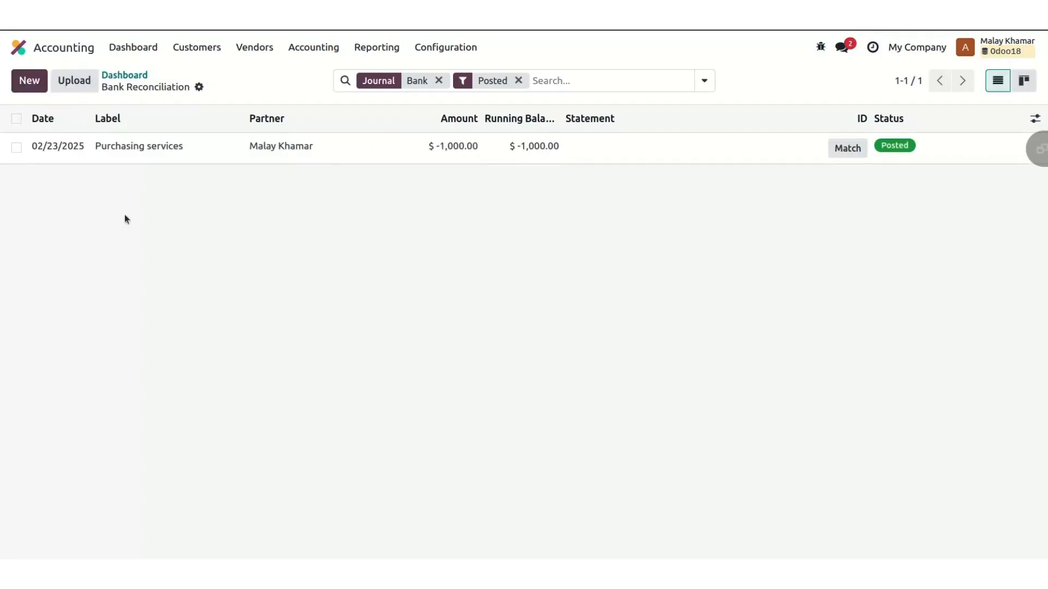
Match the "Purchasing services" transaction with the vendor's draft bill entry, inspecting that bill before validating the reconciliation.
{"action": "left_click", "coordinate": [847, 148]}
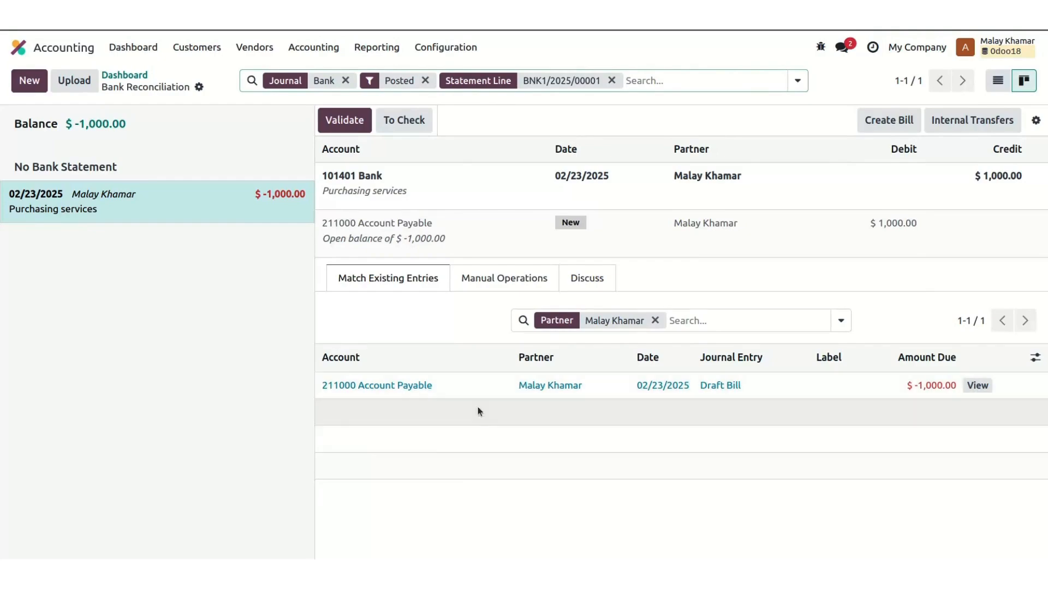
{"action": "left_click", "coordinate": [473, 386]}
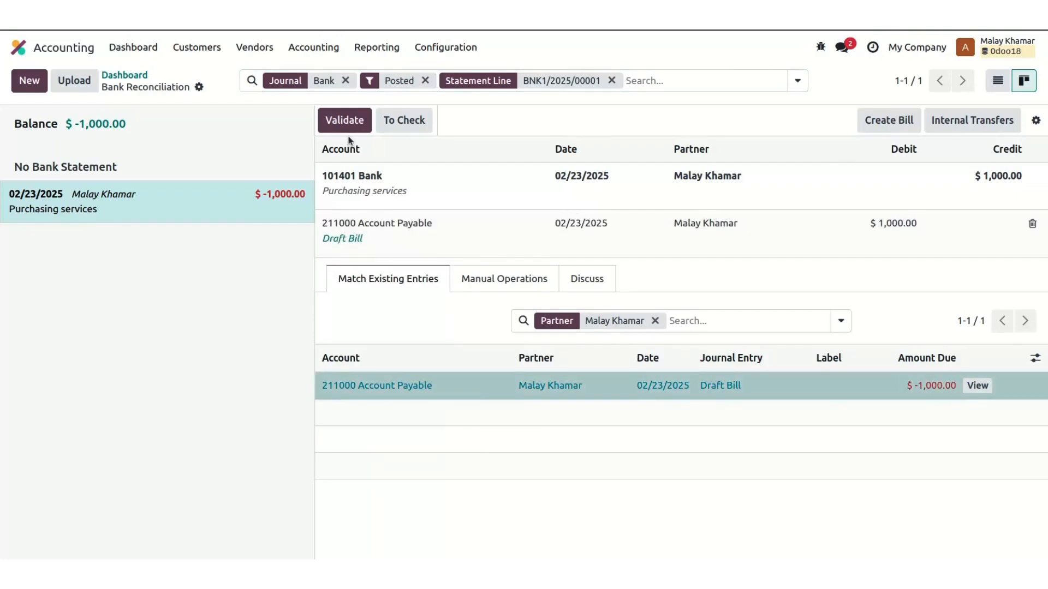
{"action": "left_click", "coordinate": [977, 386]}
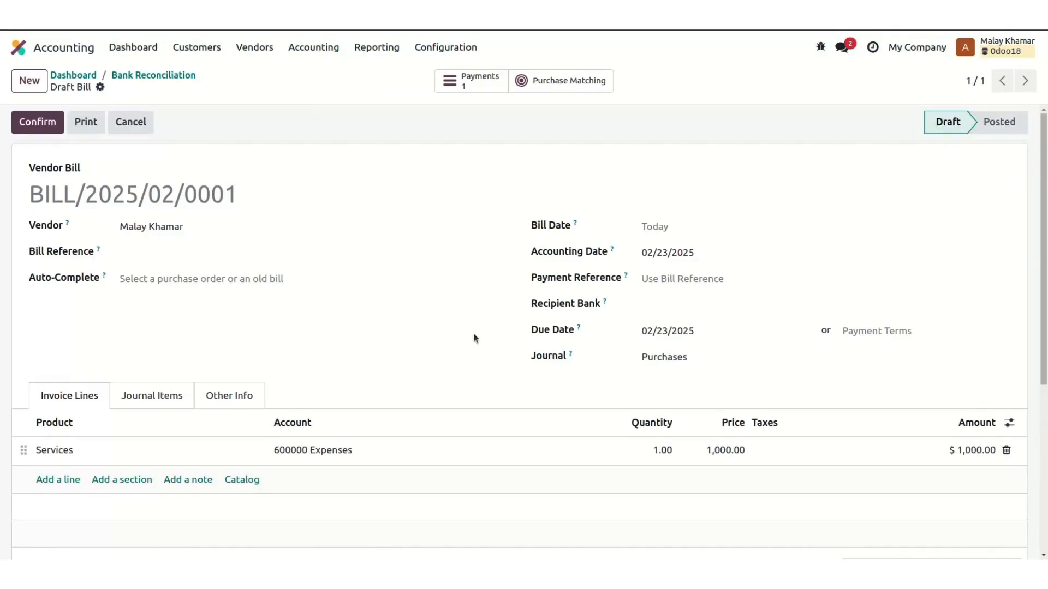
{"action": "scroll", "coordinate": [473, 336], "scroll_direction": "down", "scroll_amount": 5}
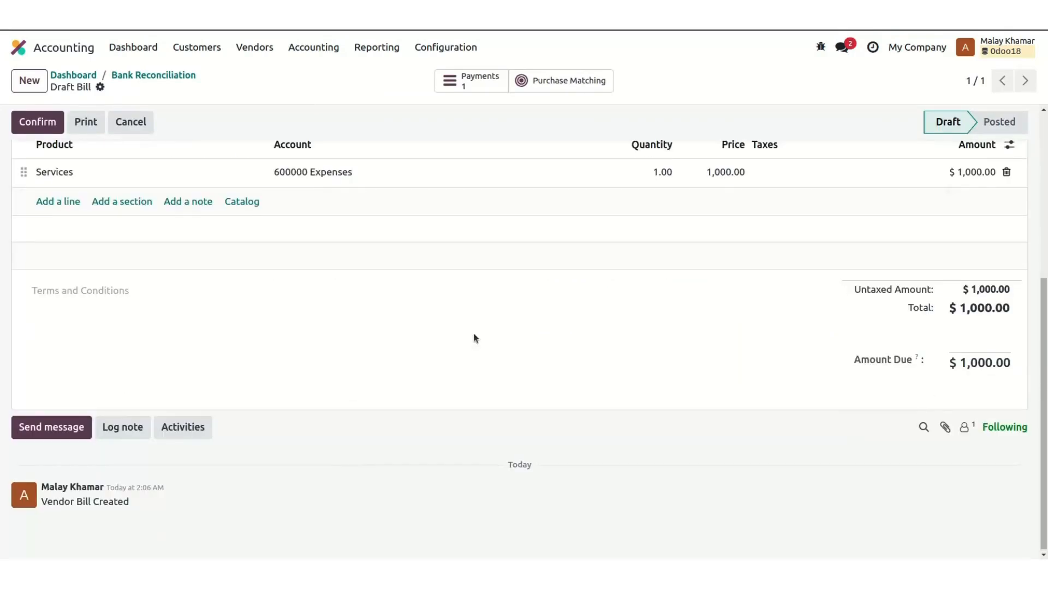
{"action": "scroll", "coordinate": [473, 338], "scroll_direction": "up", "scroll_amount": 5}
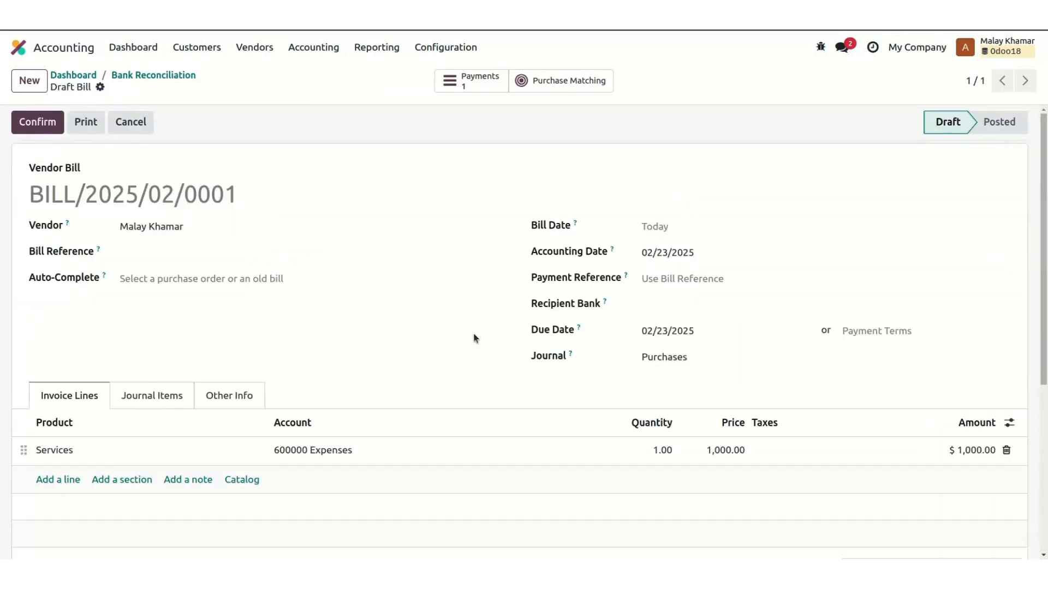
{"action": "left_click", "coordinate": [153, 76]}
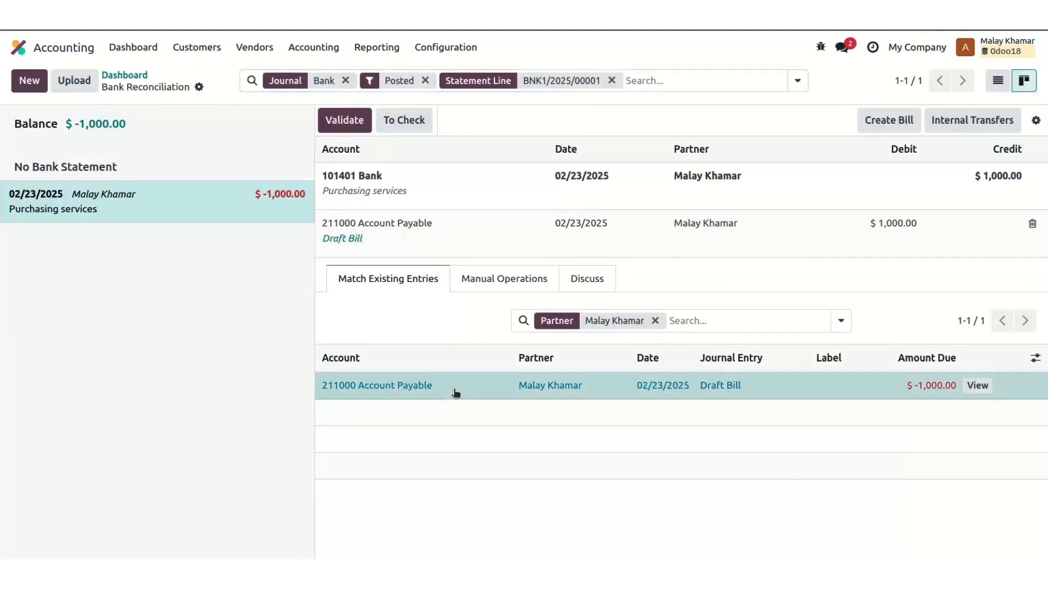
{"action": "left_click", "coordinate": [350, 128]}
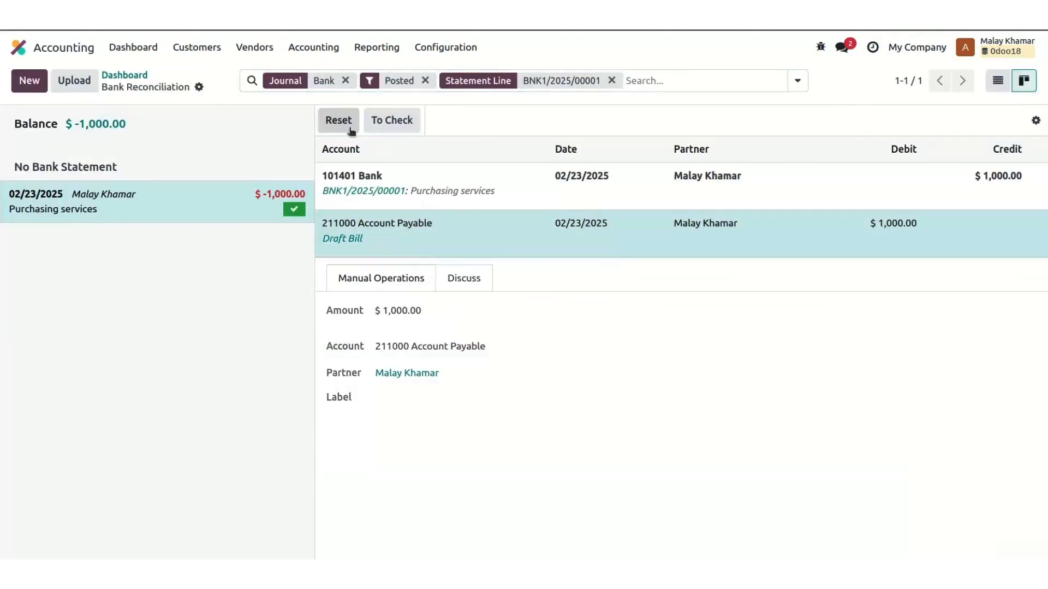
Open the draft bill from the vendor bills list and check its payment status and amount due.
{"action": "left_click", "coordinate": [257, 47]}
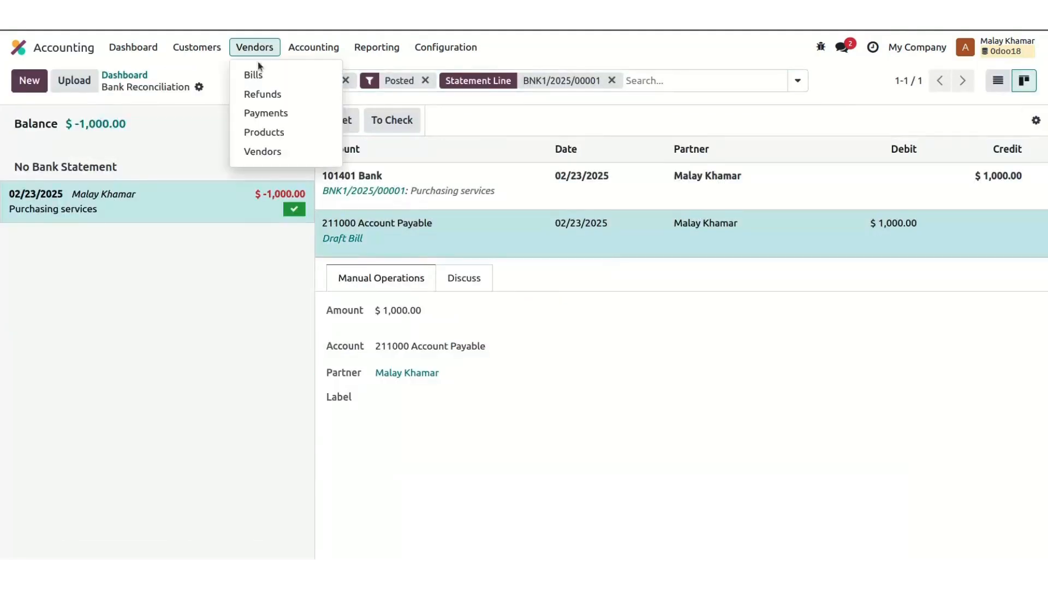
{"action": "left_click", "coordinate": [255, 74]}
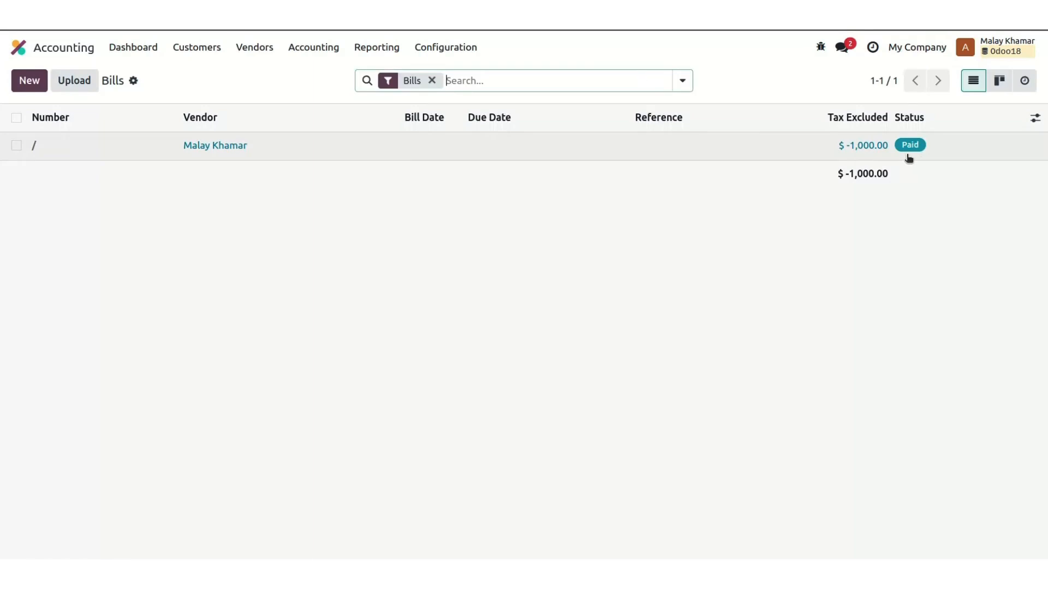
{"action": "left_click", "coordinate": [704, 146]}
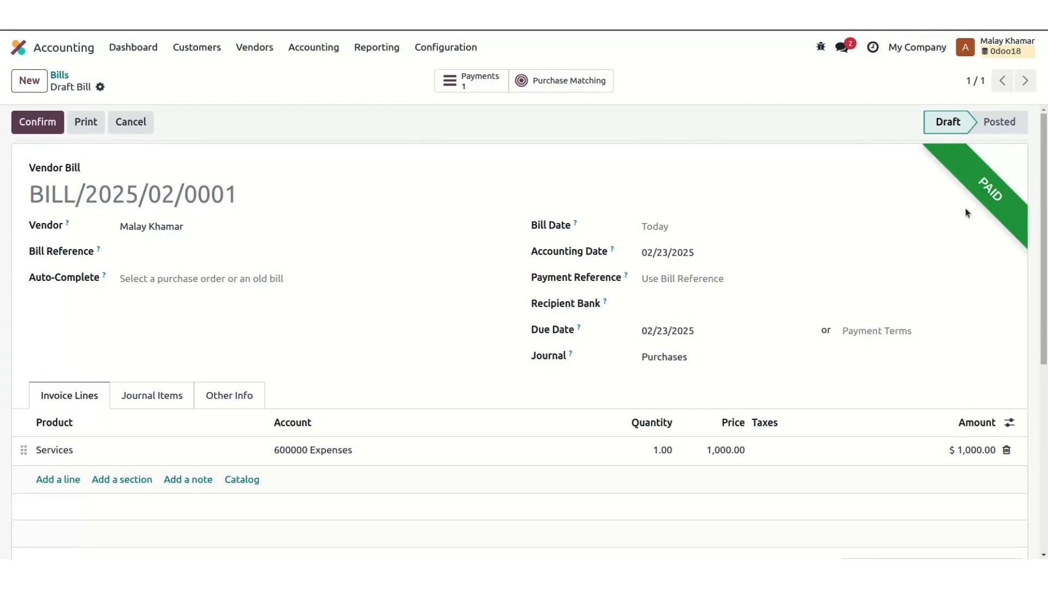
{"action": "scroll", "coordinate": [965, 208], "scroll_direction": "down", "scroll_amount": 5}
{"action": "scroll", "coordinate": [872, 215], "scroll_direction": "down", "scroll_amount": 1}
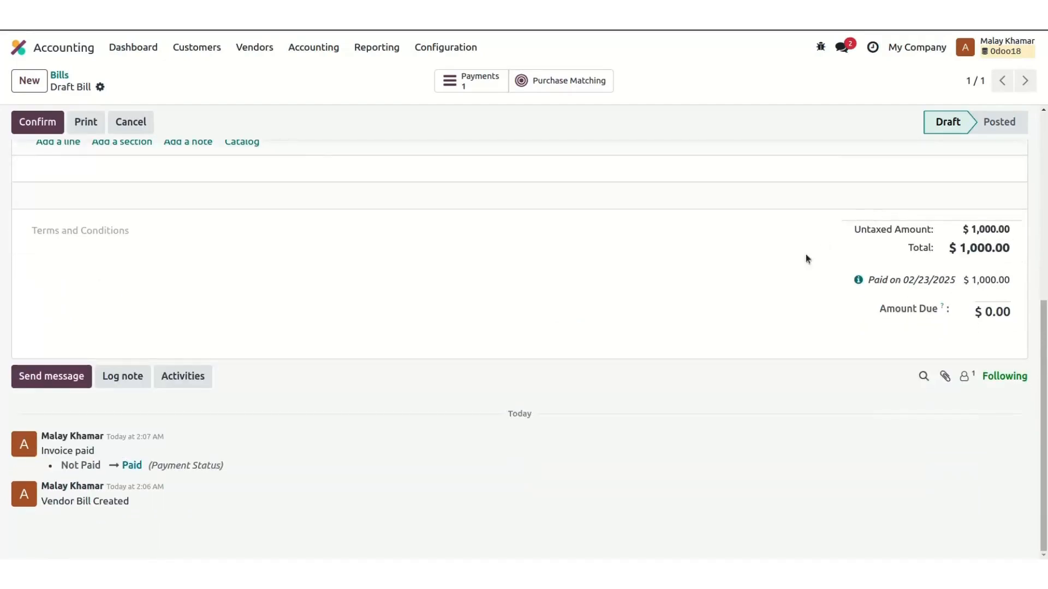
View the bank reconciliation entry behind the bill's payment and return to the bill.
{"action": "left_click", "coordinate": [859, 281]}
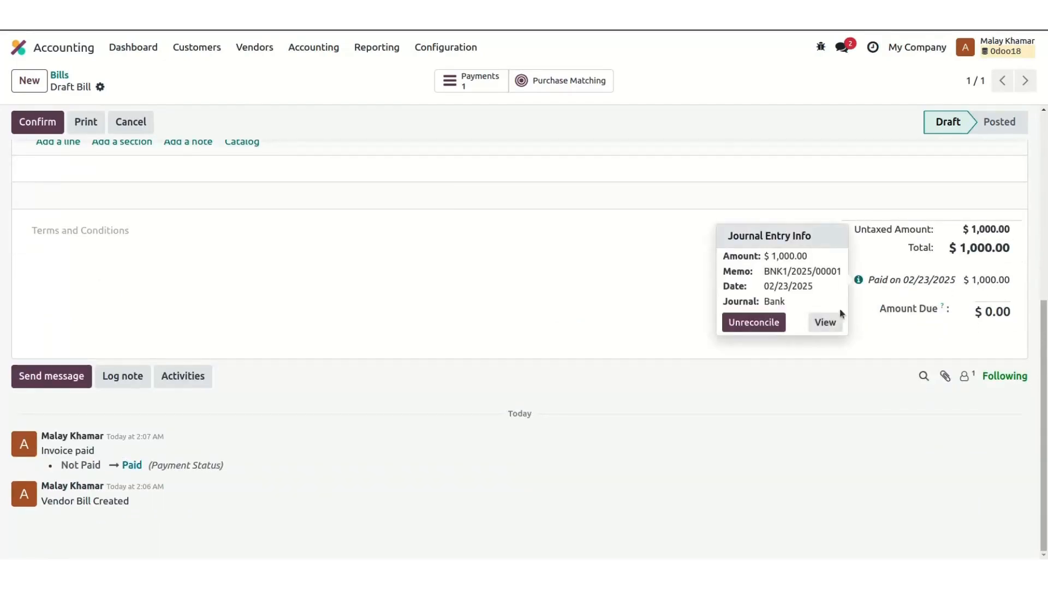
{"action": "left_click", "coordinate": [829, 323]}
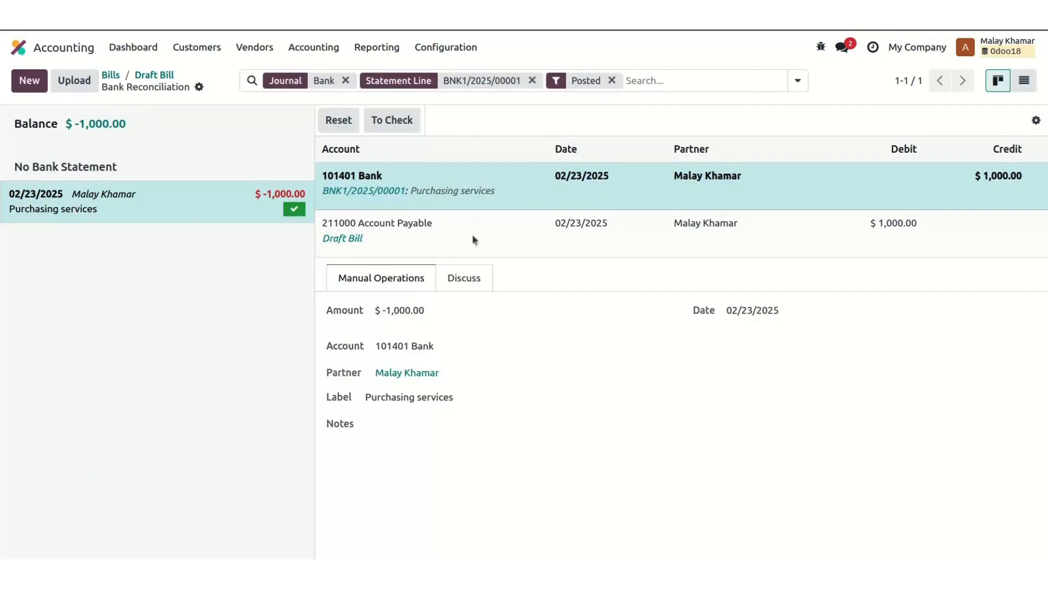
{"action": "left_click", "coordinate": [144, 75]}
{"action": "scroll", "coordinate": [283, 184], "scroll_direction": "up", "scroll_amount": 3}
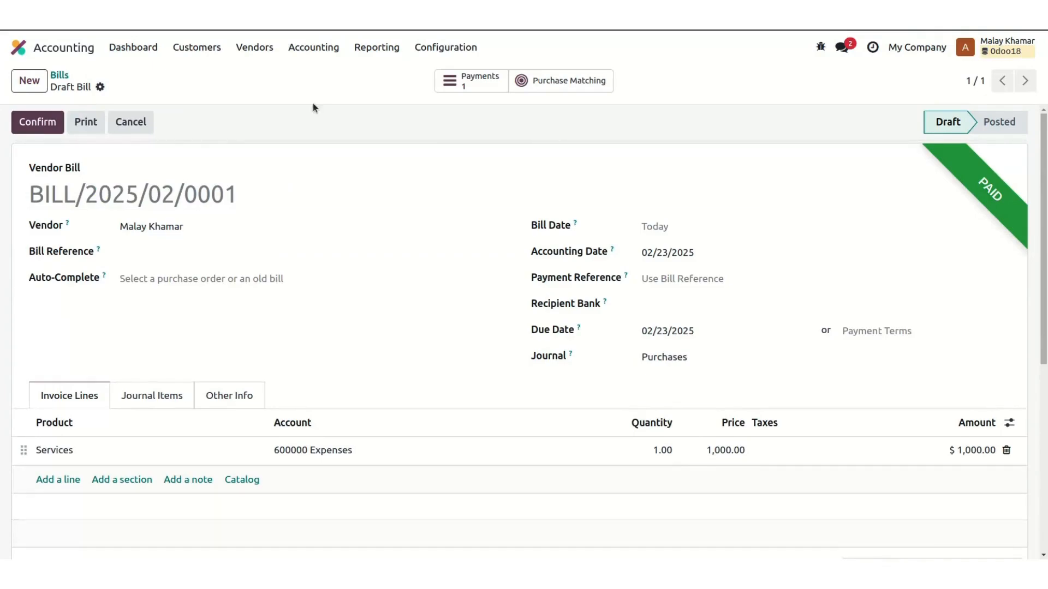
Open the journal items and remove the Posted filter to list the draft bill's entries too.
{"action": "left_click", "coordinate": [336, 48]}
{"action": "left_click", "coordinate": [337, 93]}
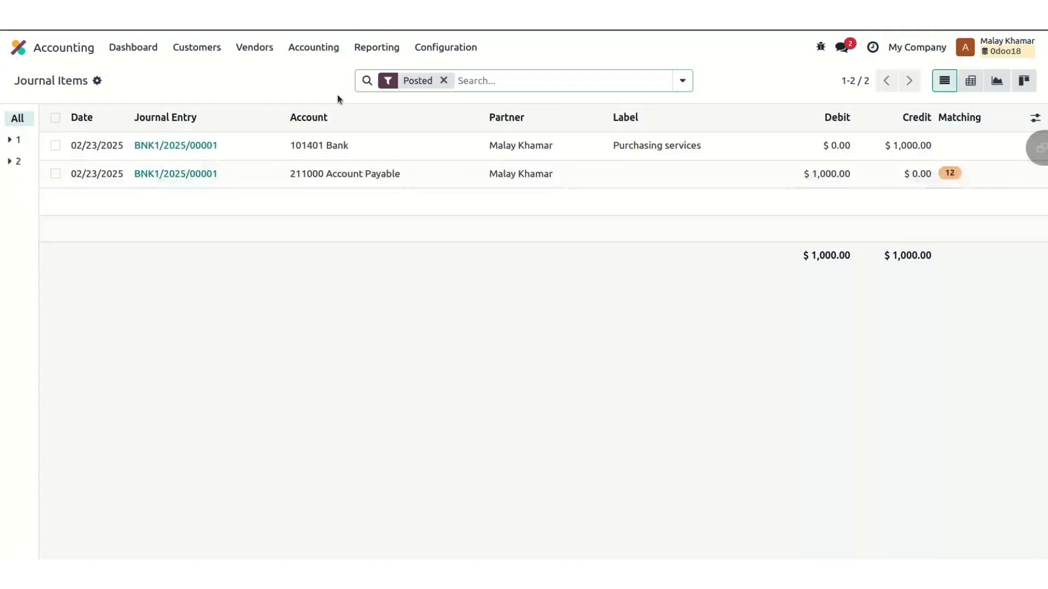
{"action": "key", "text": "BackSpace"}
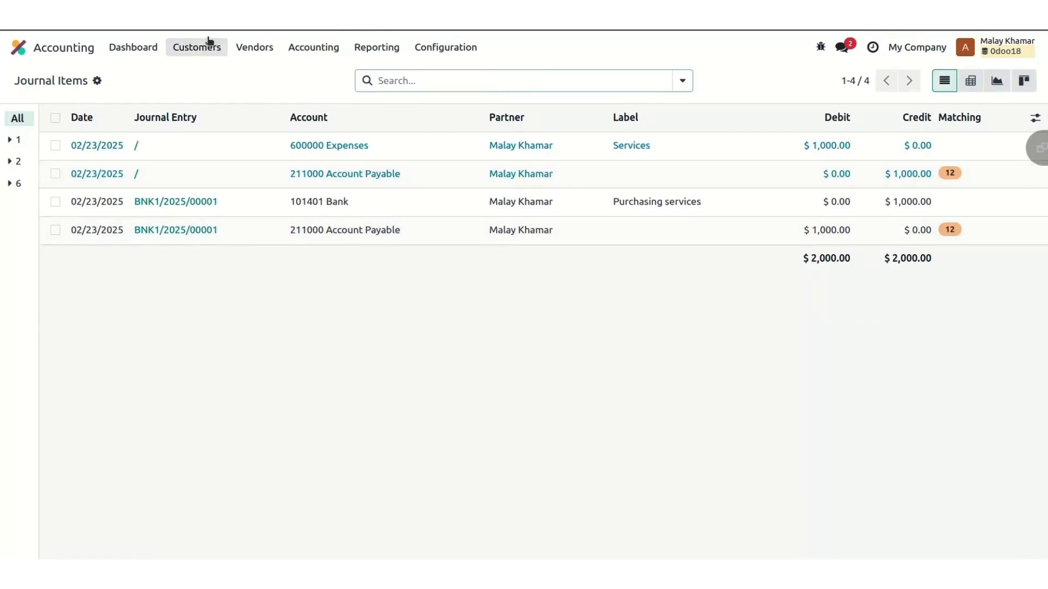
Go back to the vendor bills list and open the draft bill to check its payment status.
{"action": "left_click", "coordinate": [257, 51]}
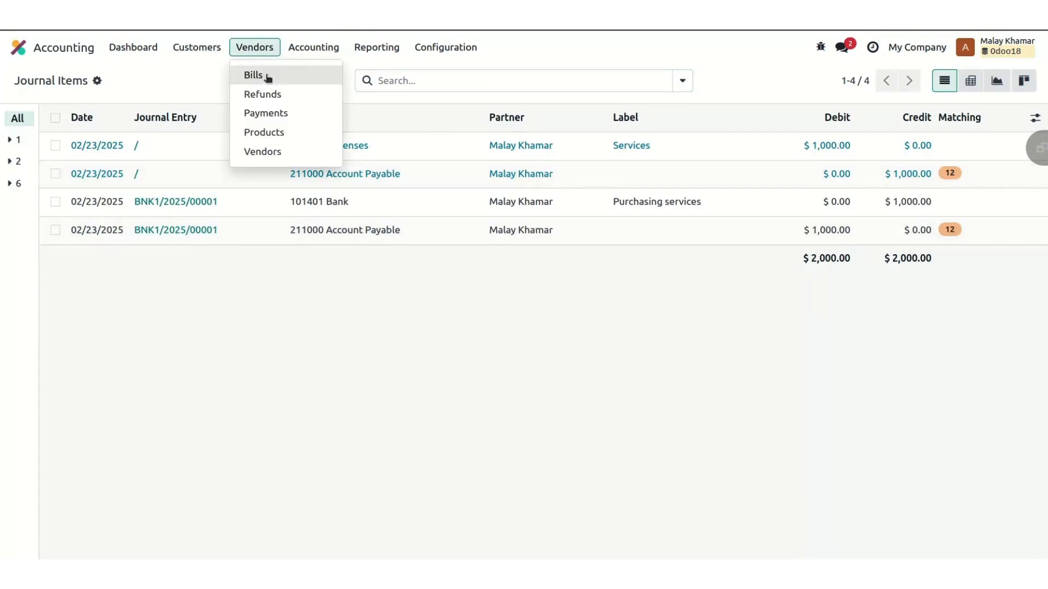
{"action": "left_click", "coordinate": [267, 85]}
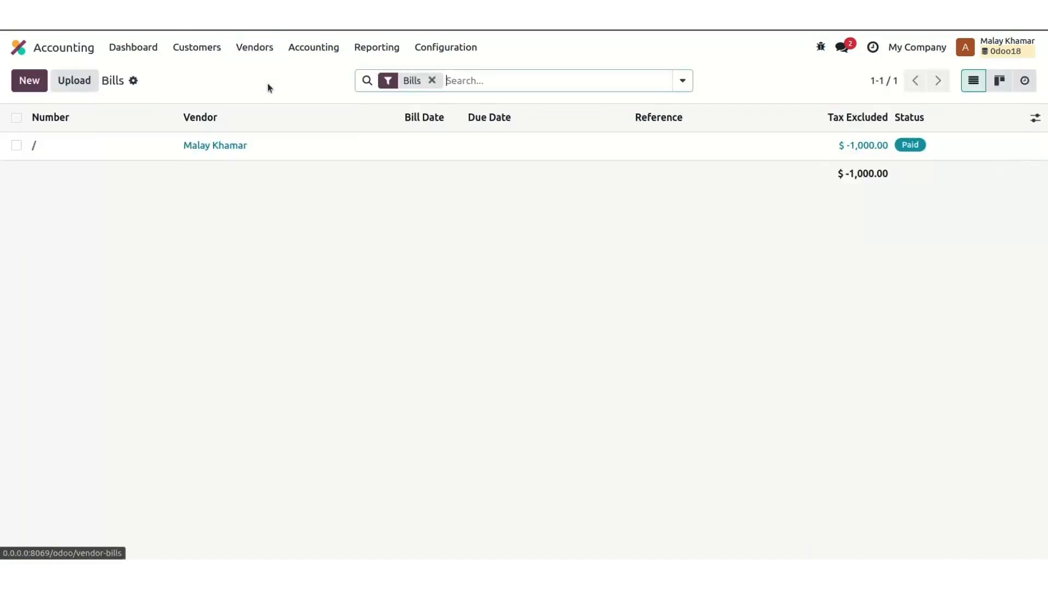
{"action": "left_click", "coordinate": [277, 156]}
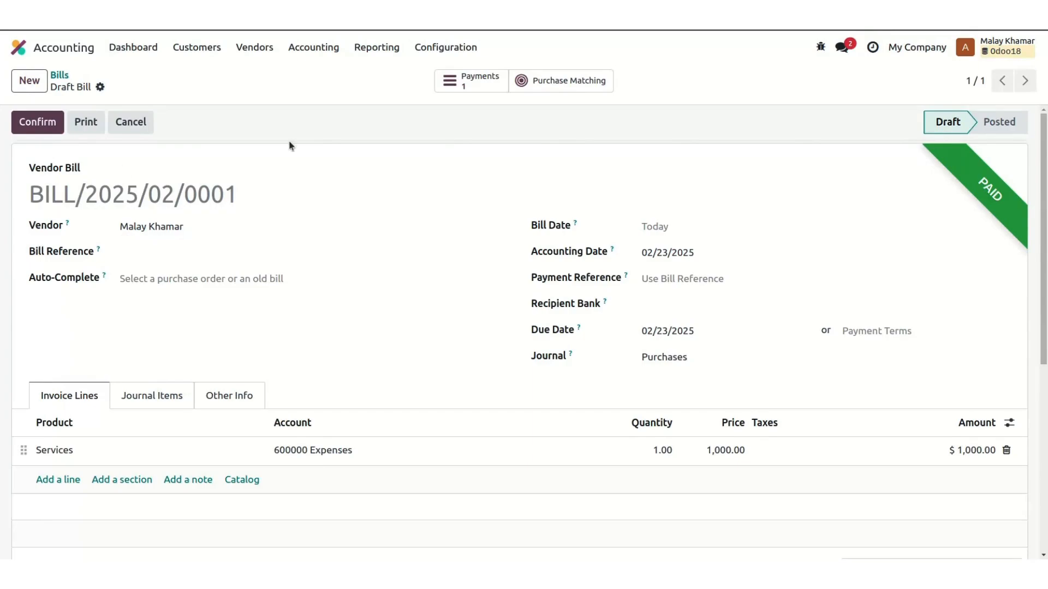
View the payment linked to the draft bill, and return through the bill to the vendor bills list.
{"action": "left_click", "coordinate": [461, 82]}
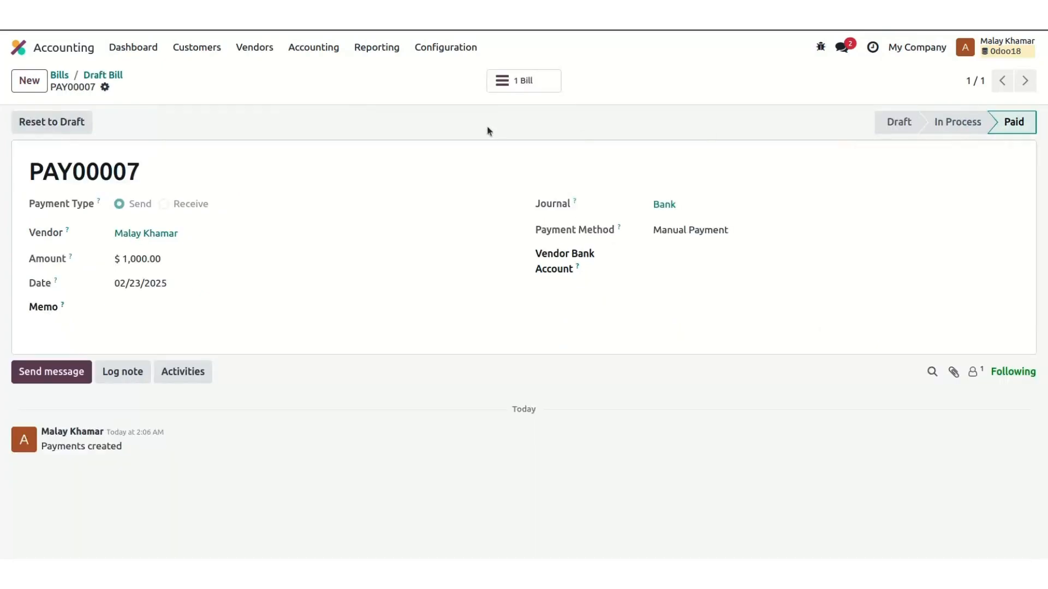
{"action": "left_click", "coordinate": [103, 76]}
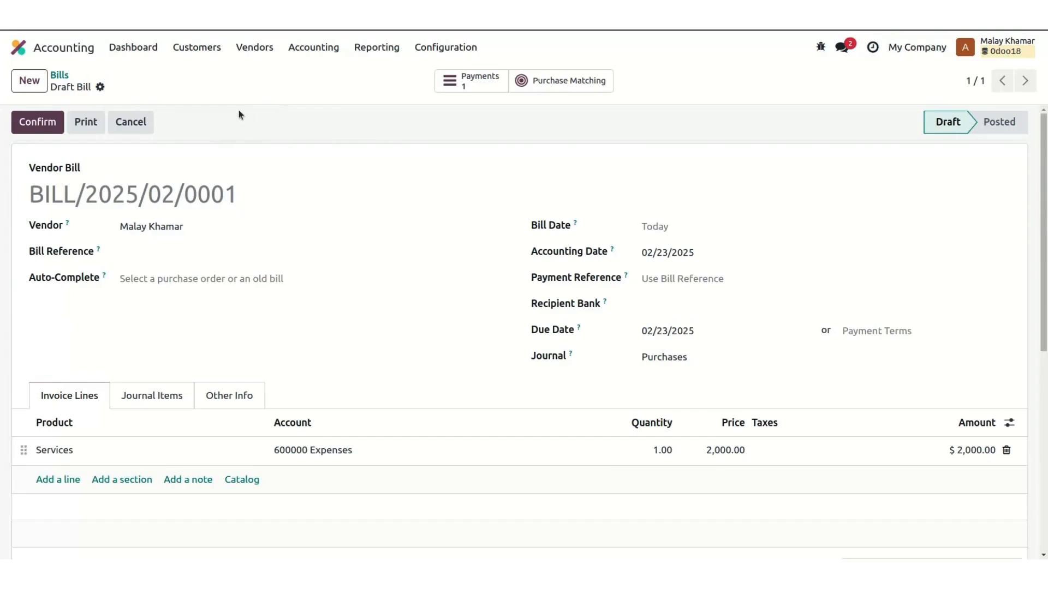
{"action": "left_click", "coordinate": [57, 73]}
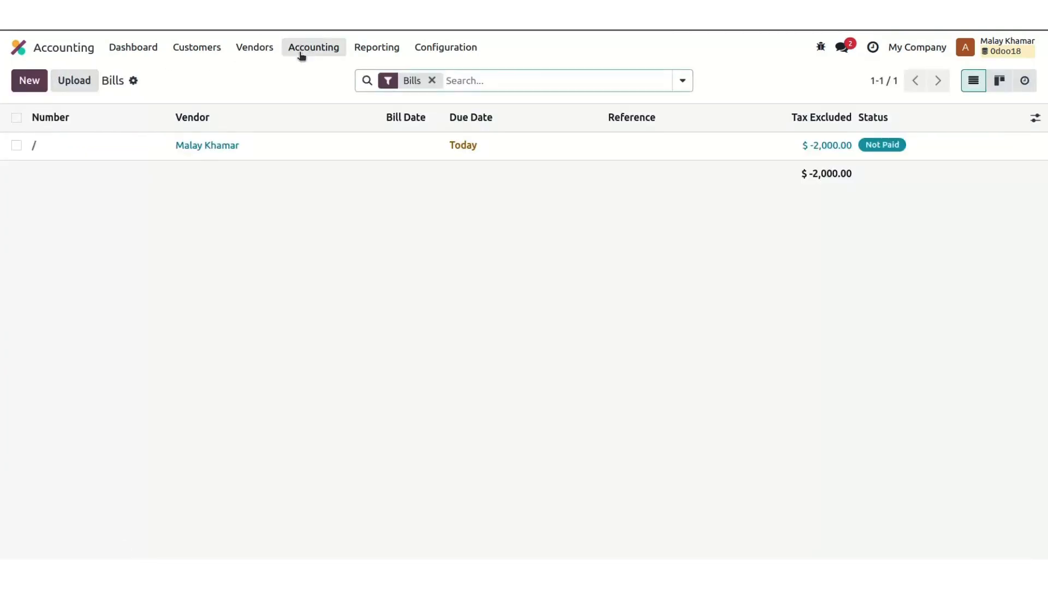